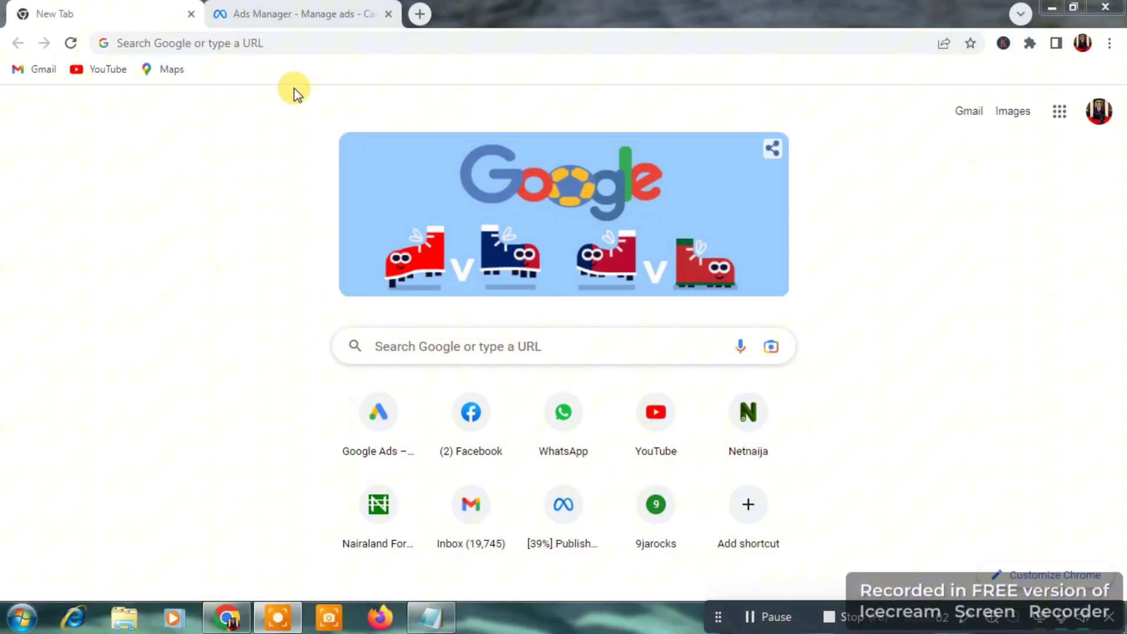
- Go to business.facebook.com/settings in Chrome to load G Pro Global's Business Settings
click(294, 48)
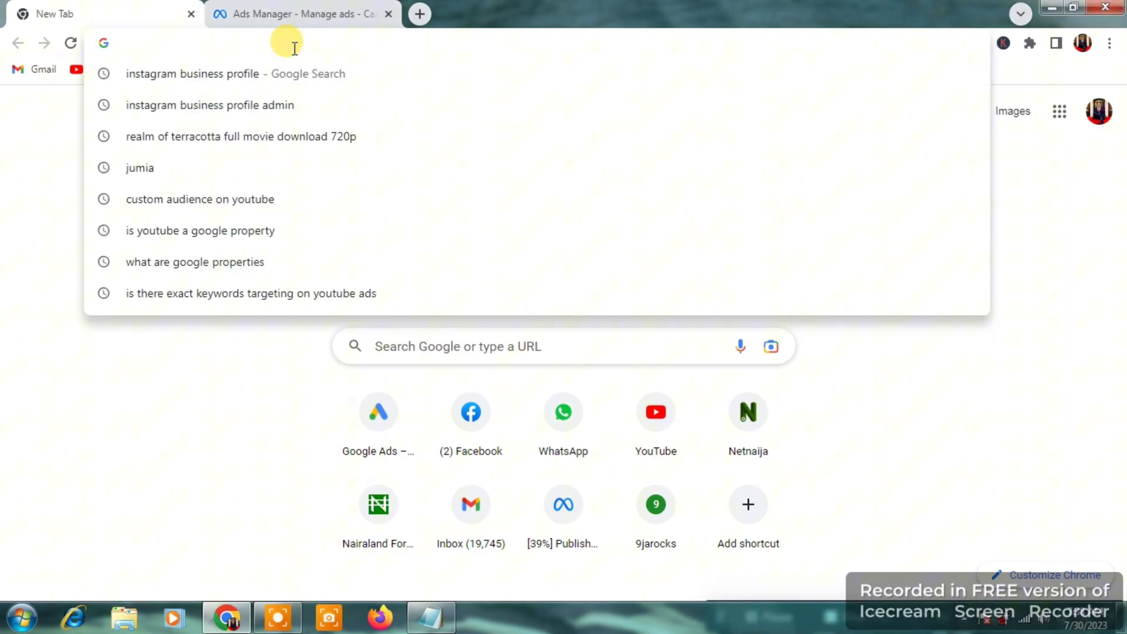
text(busi)
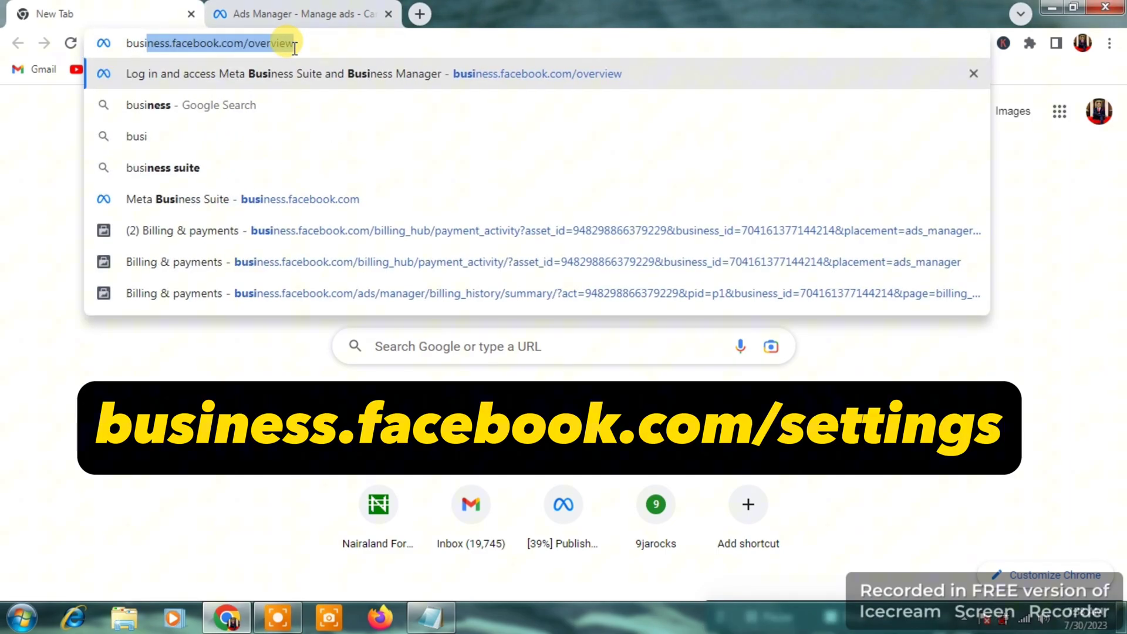
text(ness.)
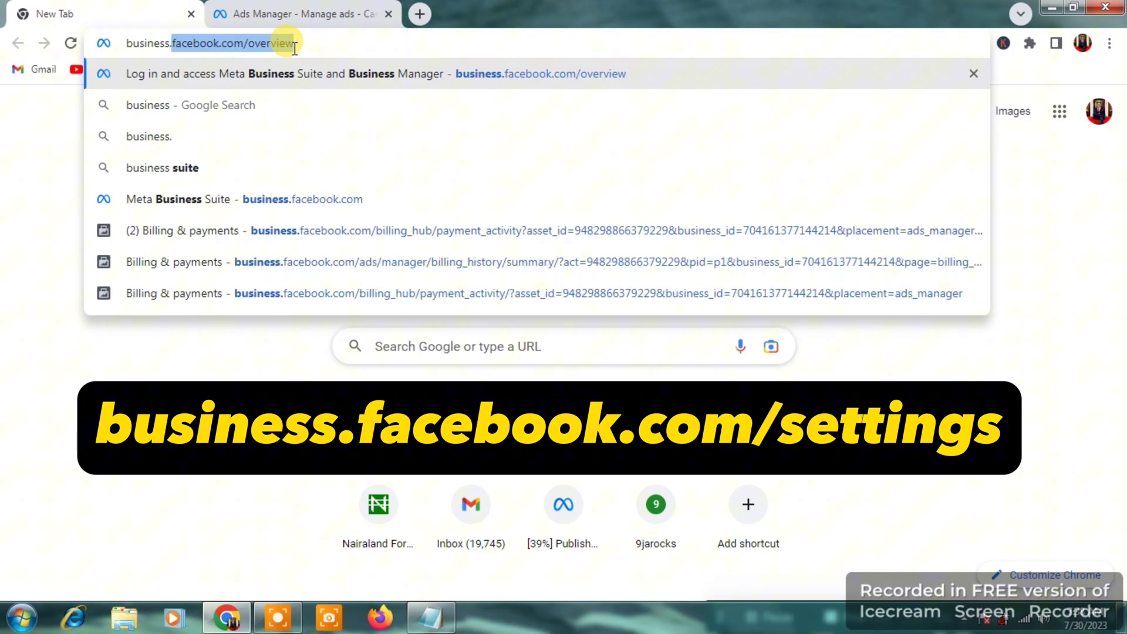
text(facebook)
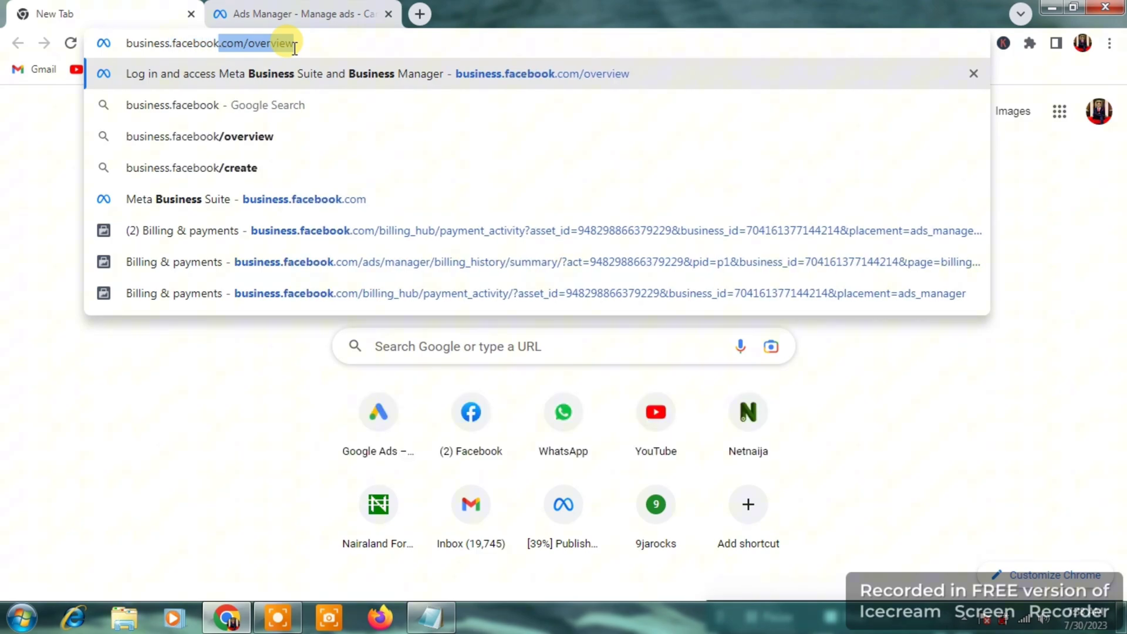
text(.com/se)
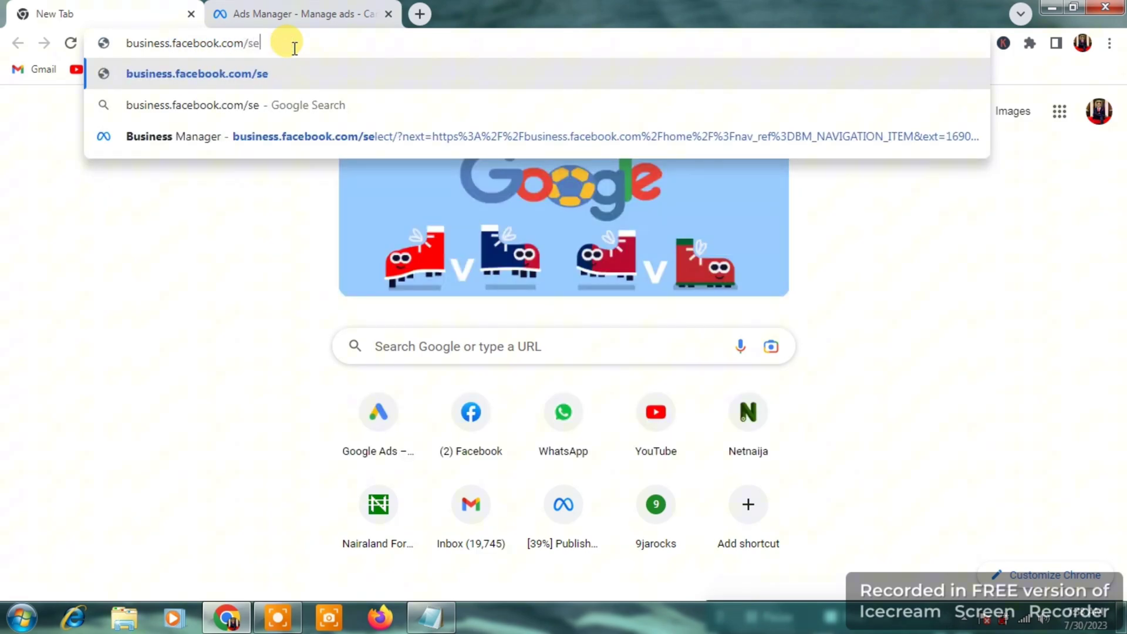
text(ttings)
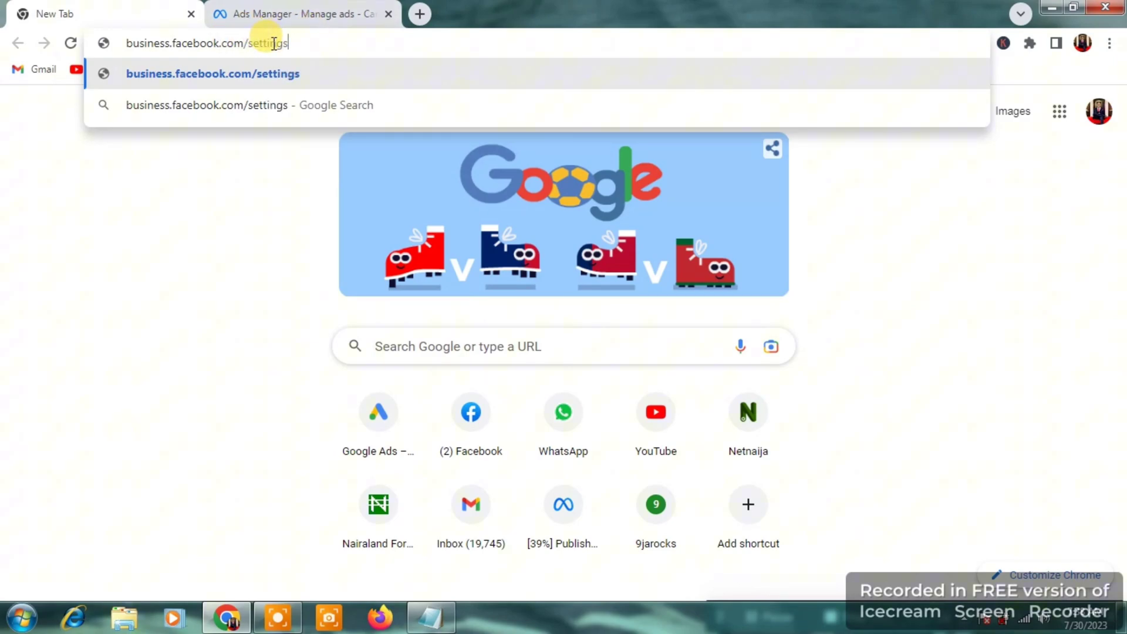
key(Return)
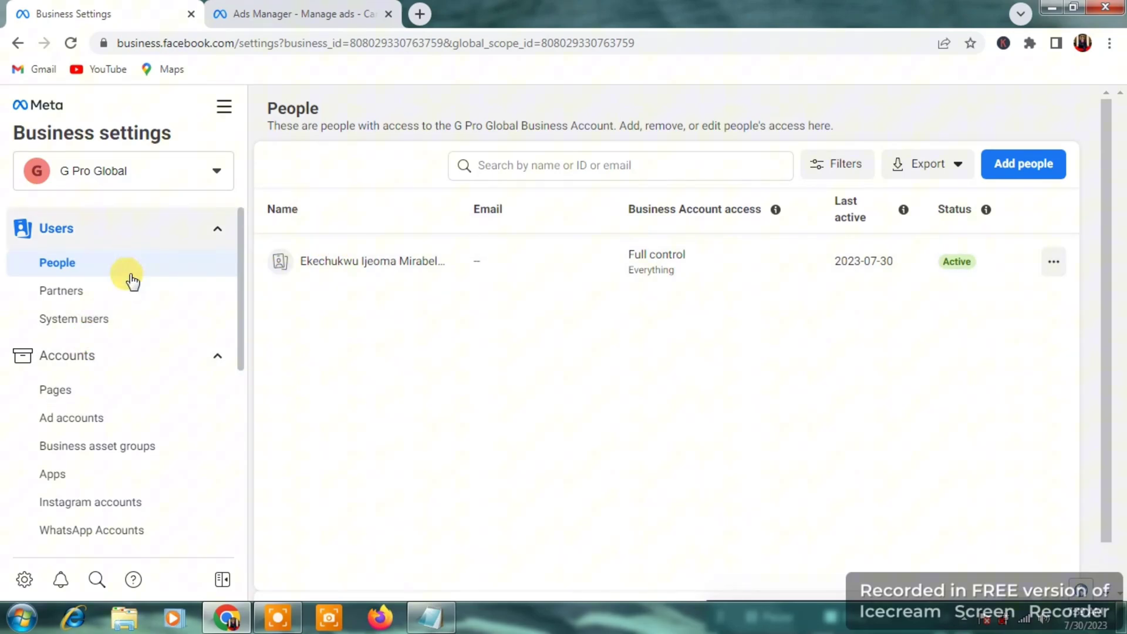
- From the Ad accounts list, choose Add > Create a new ad account
click(86, 426)
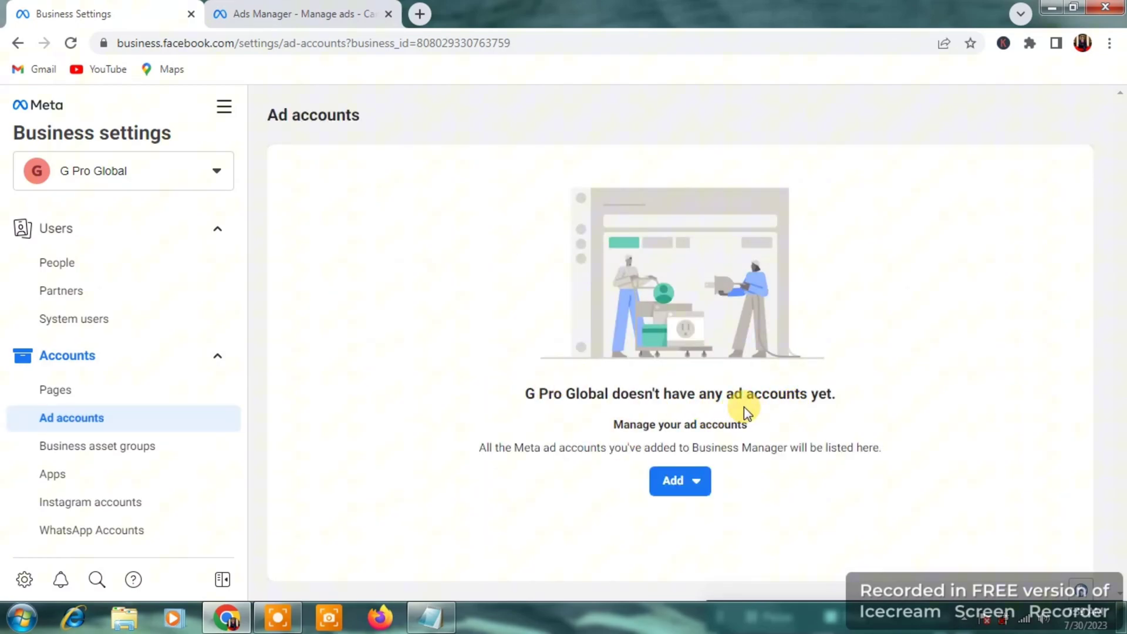
click(699, 492)
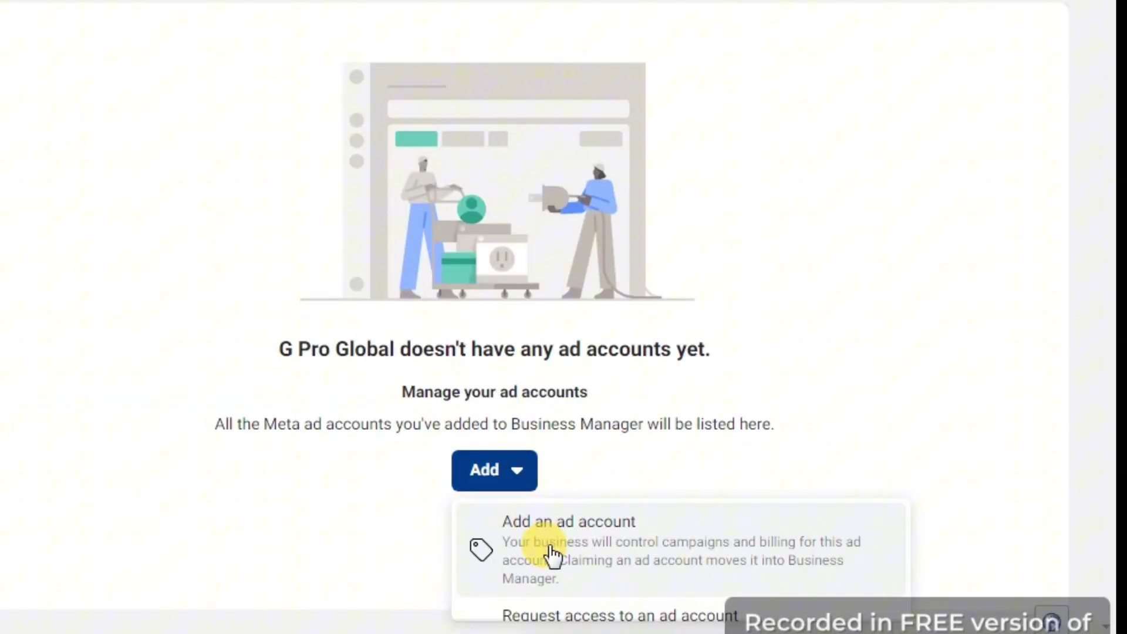
key(Down)
key(Down)
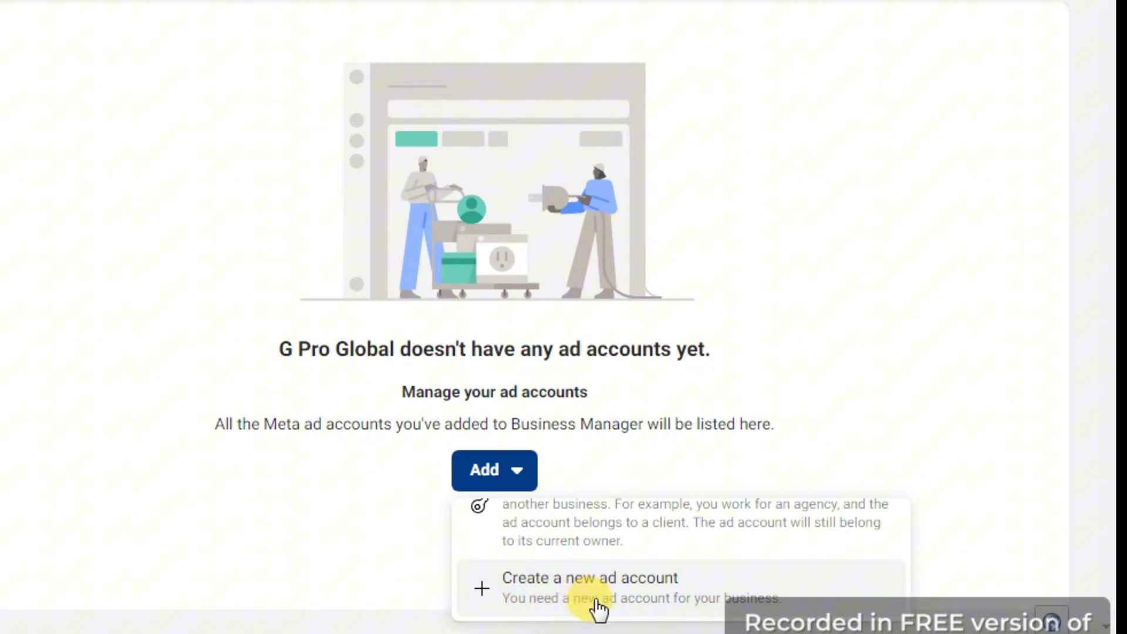
click(578, 594)
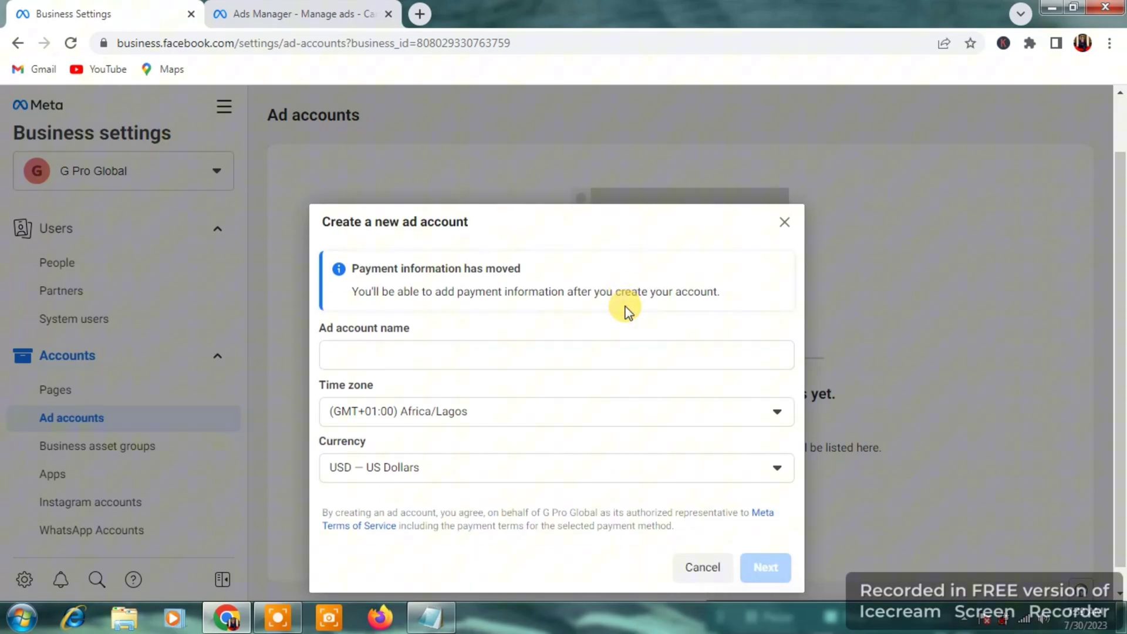
- Name the ad account 'IJ Eke Ng', set currency to NGN Nigerian Naira, and continue
click(564, 350)
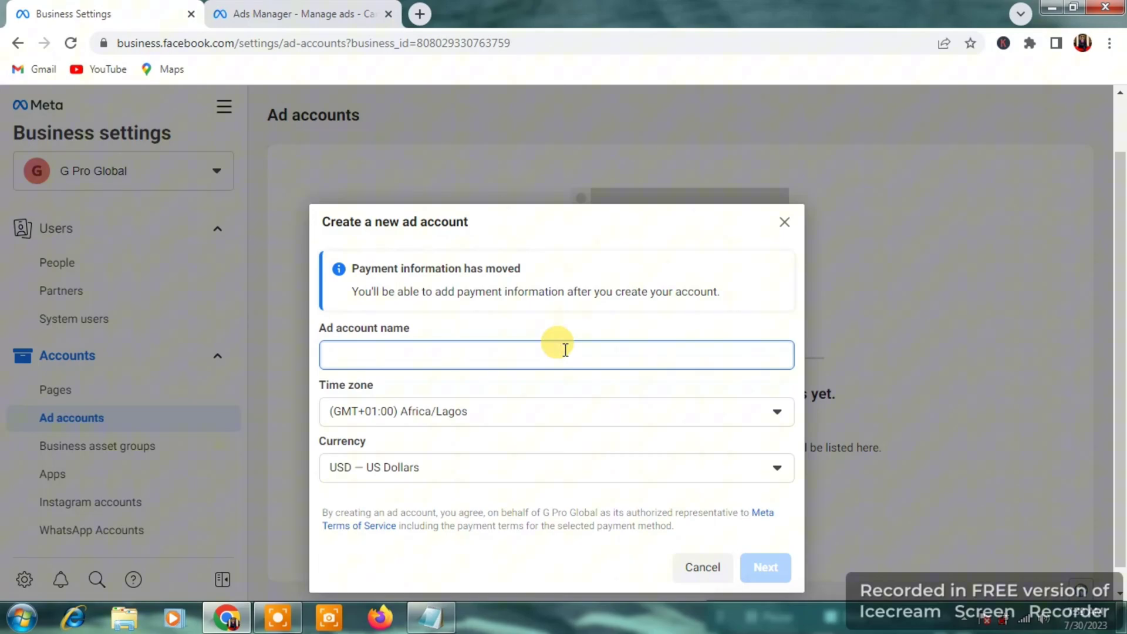
text(I Eke Ng)
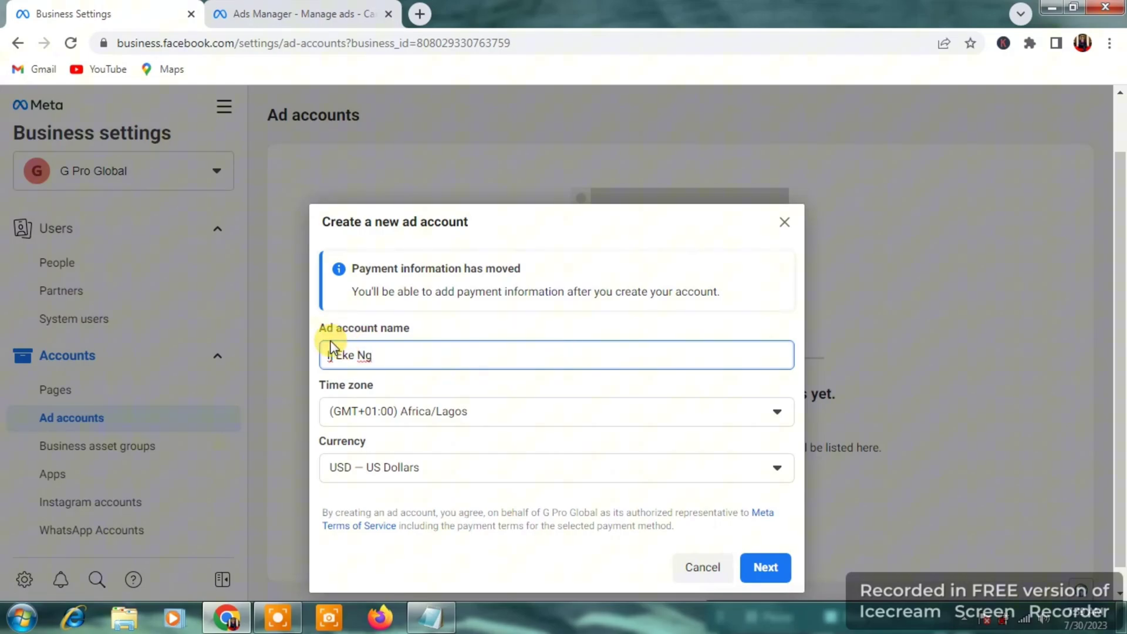
key(BackSpace)
text(J)
click(431, 391)
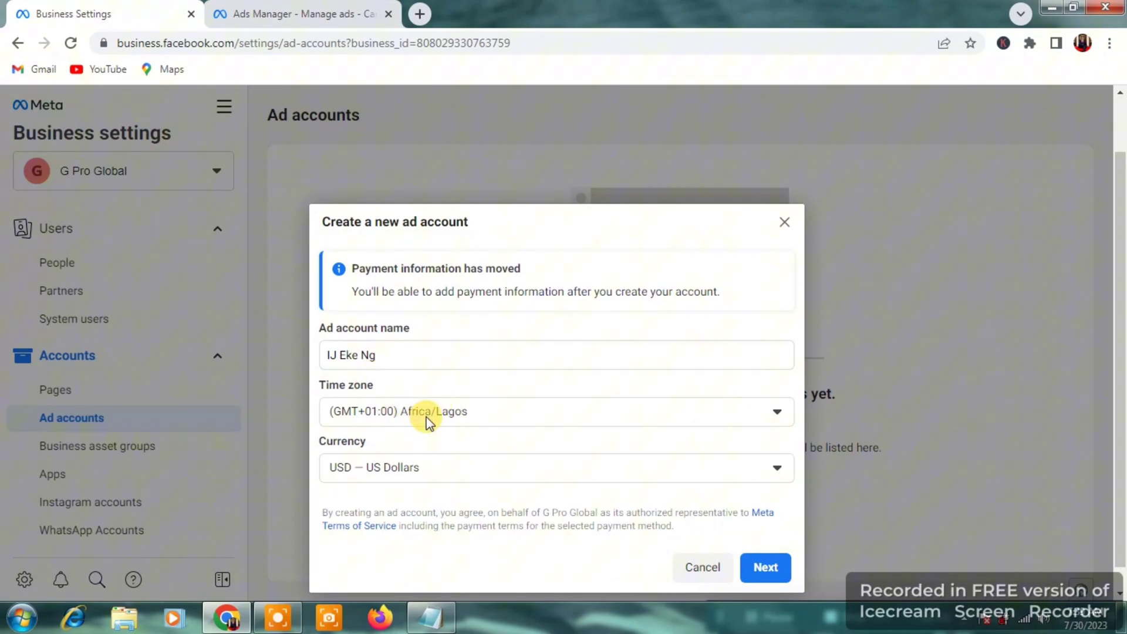
click(403, 468)
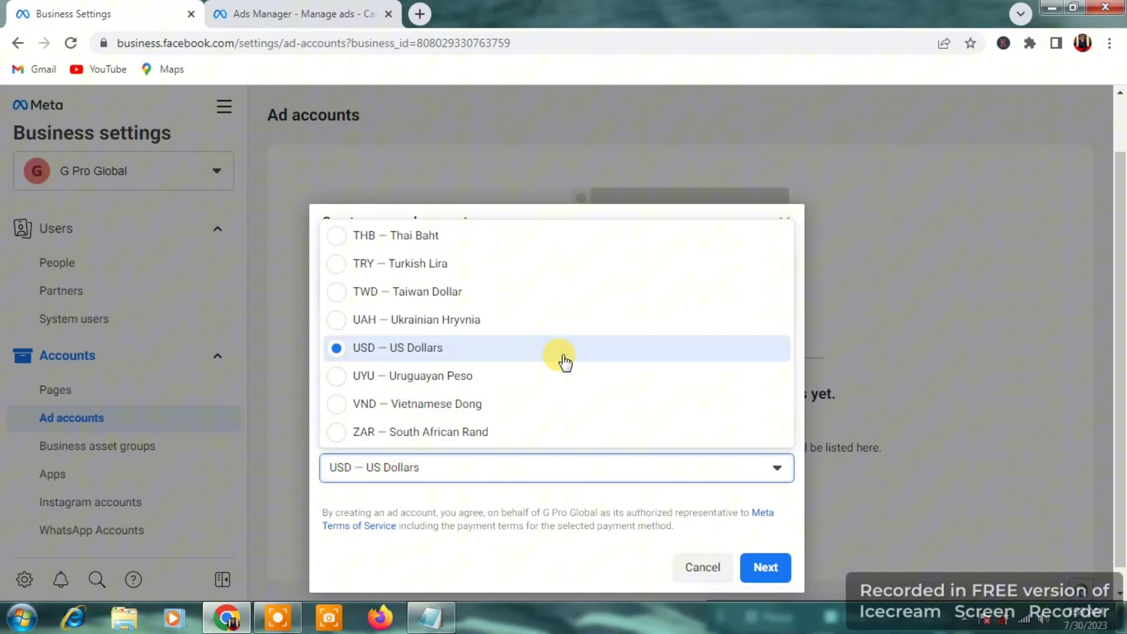
scroll(565, 362, up, 8)
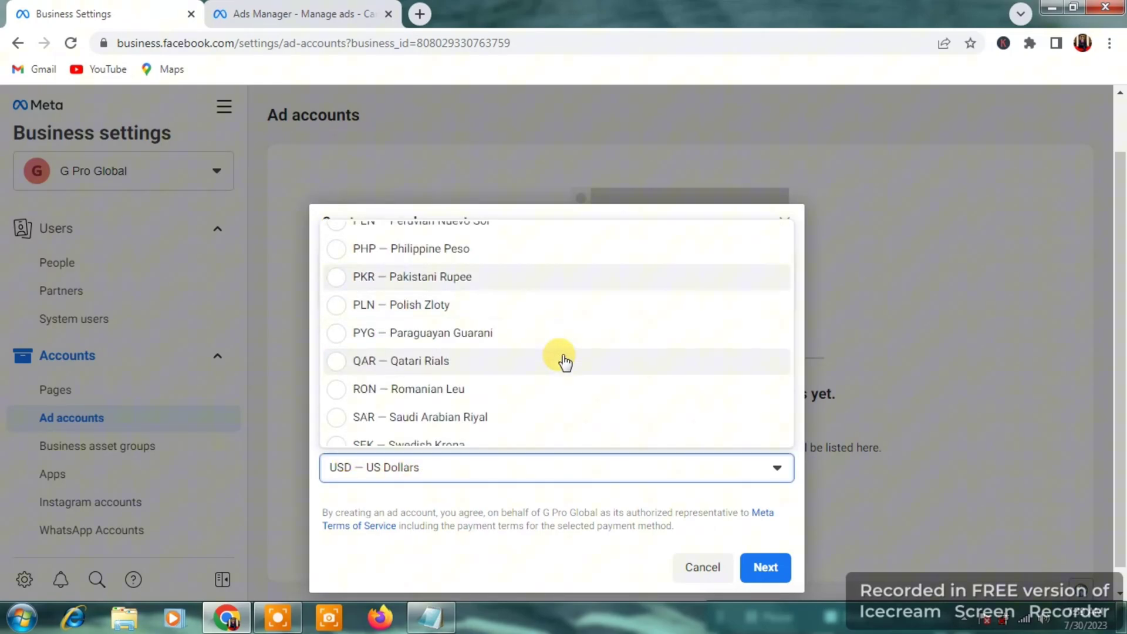
key(Up)
key(Up)
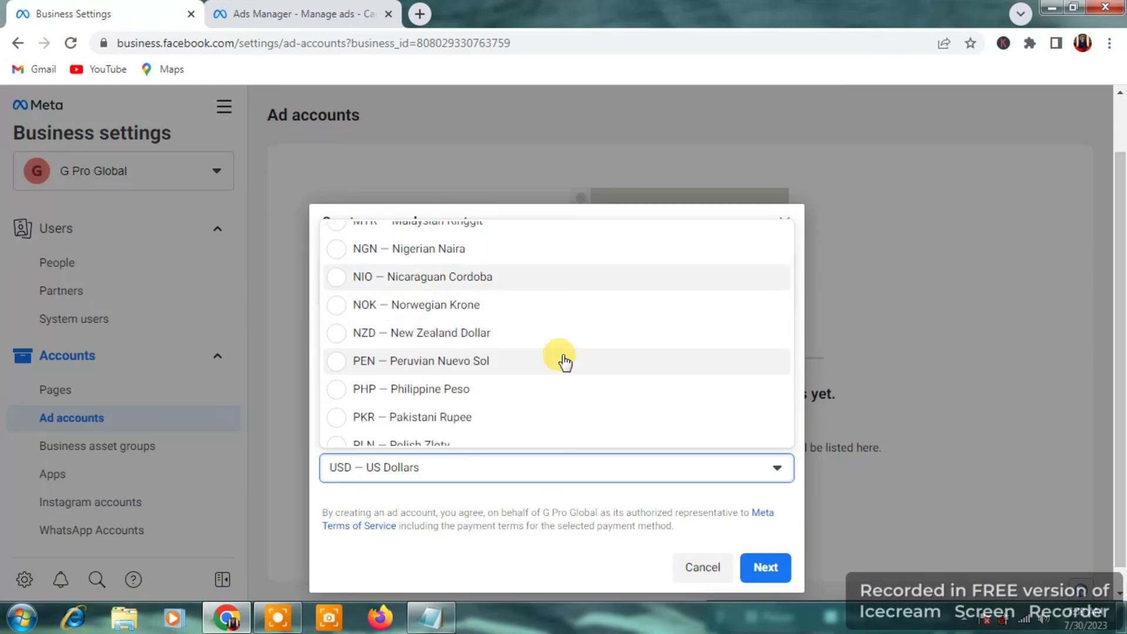
click(531, 251)
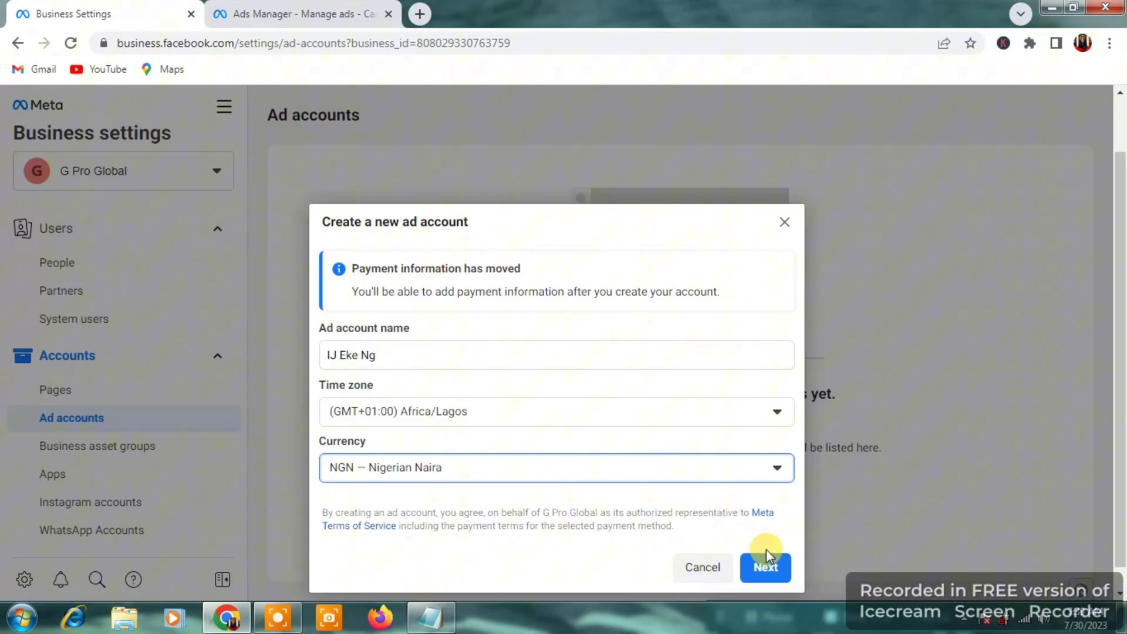
click(762, 568)
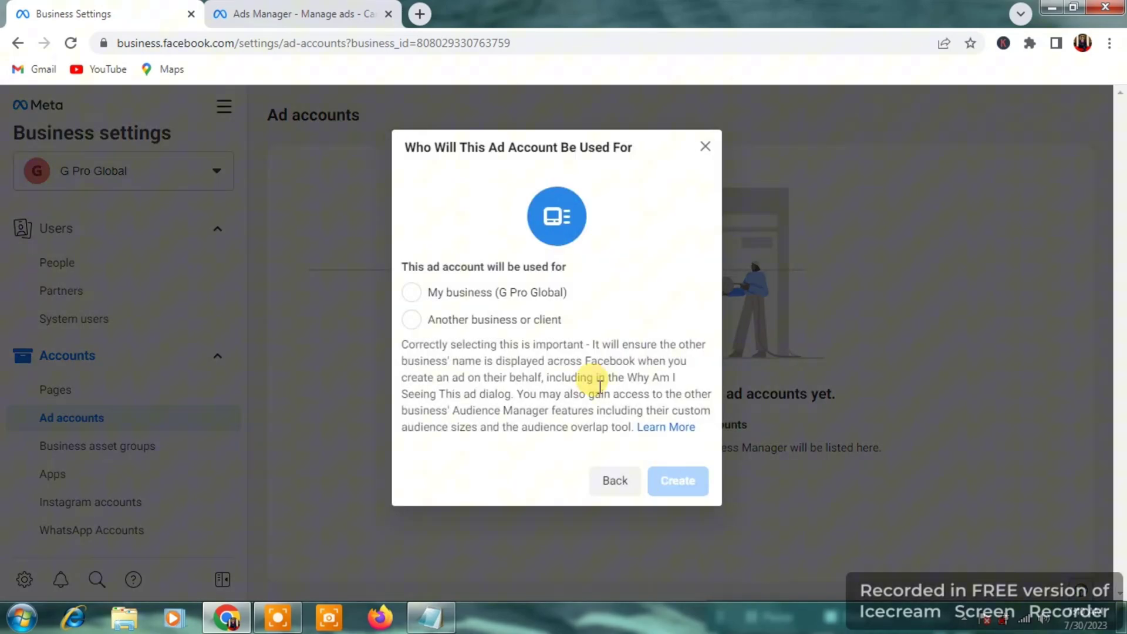
- Mark the ad account as for My business (G Pro Global) and create it
click(413, 293)
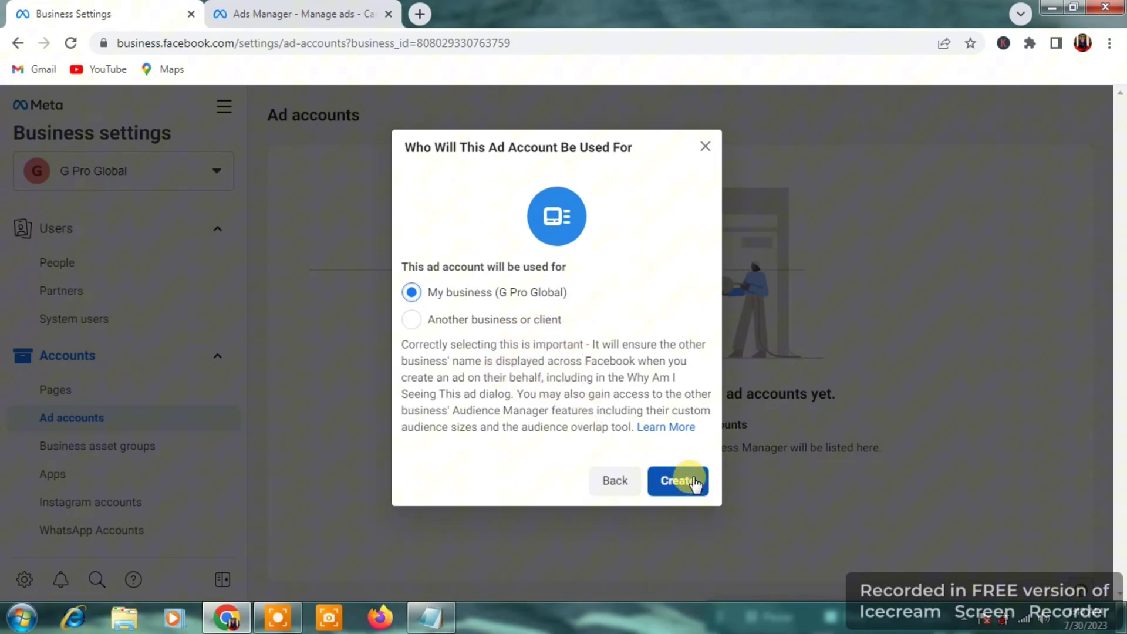
click(692, 481)
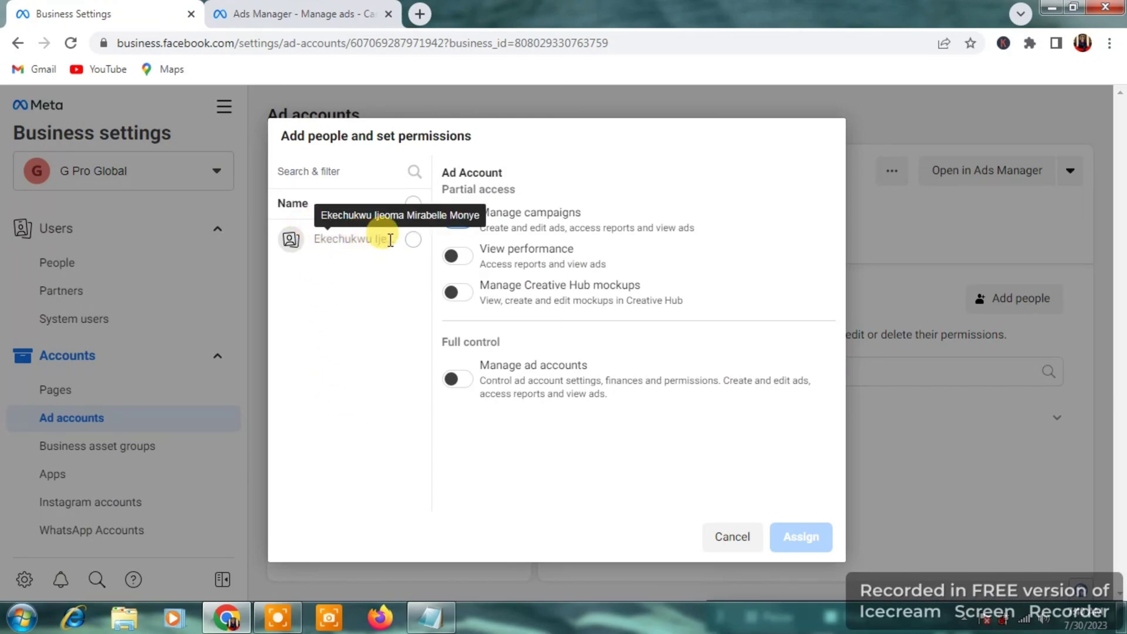
- Assign the listed person Manage campaigns access to IJ Eke Ng
click(412, 239)
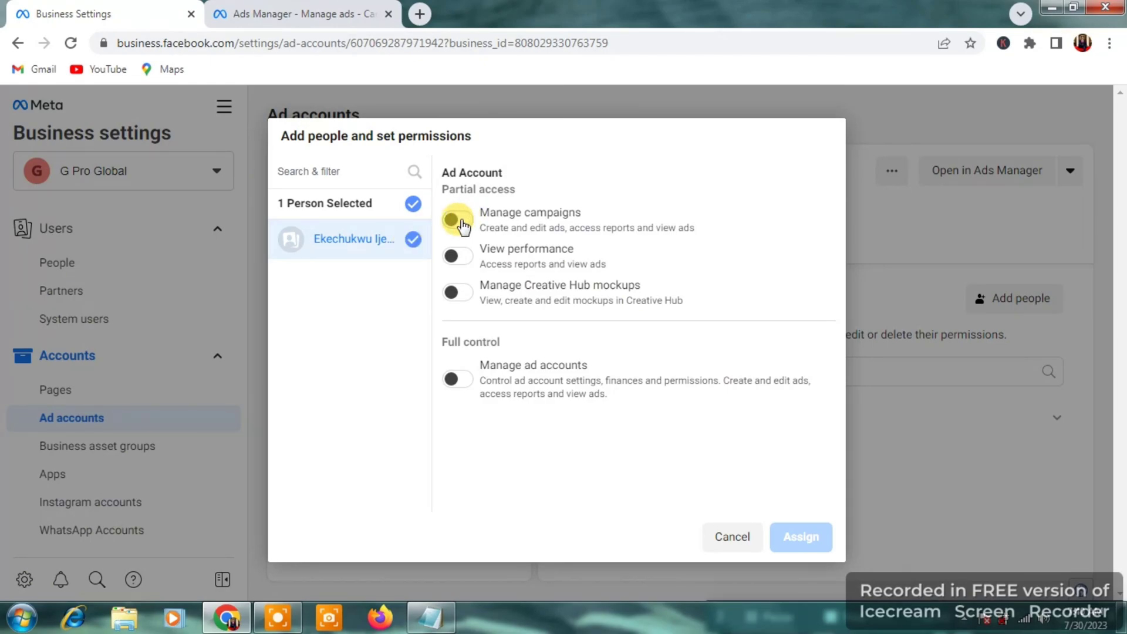
click(456, 220)
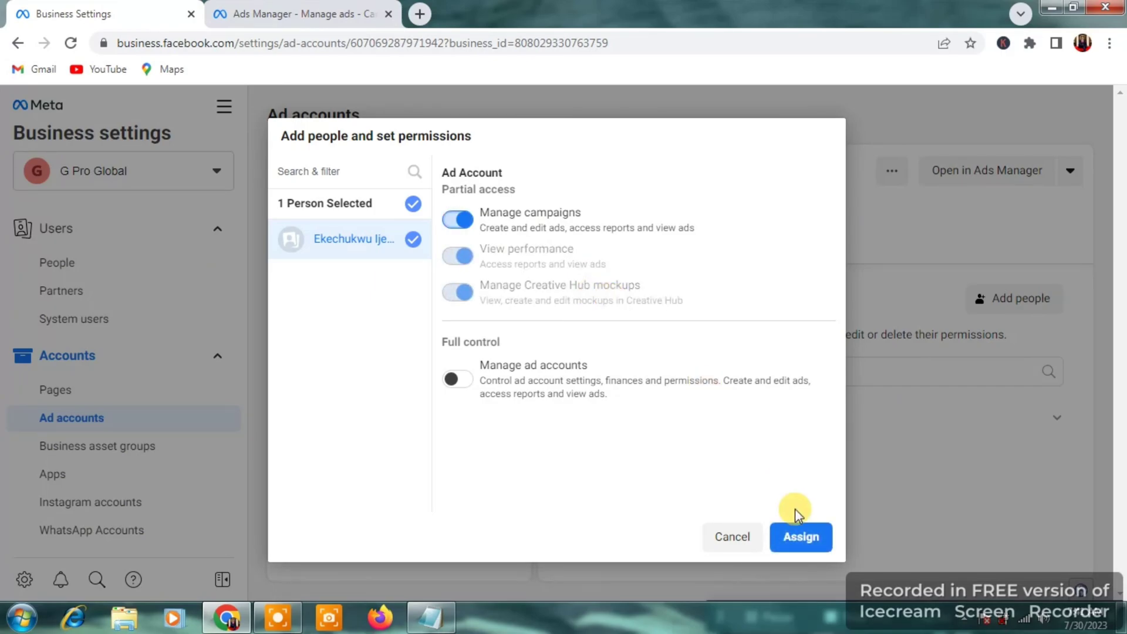
click(804, 537)
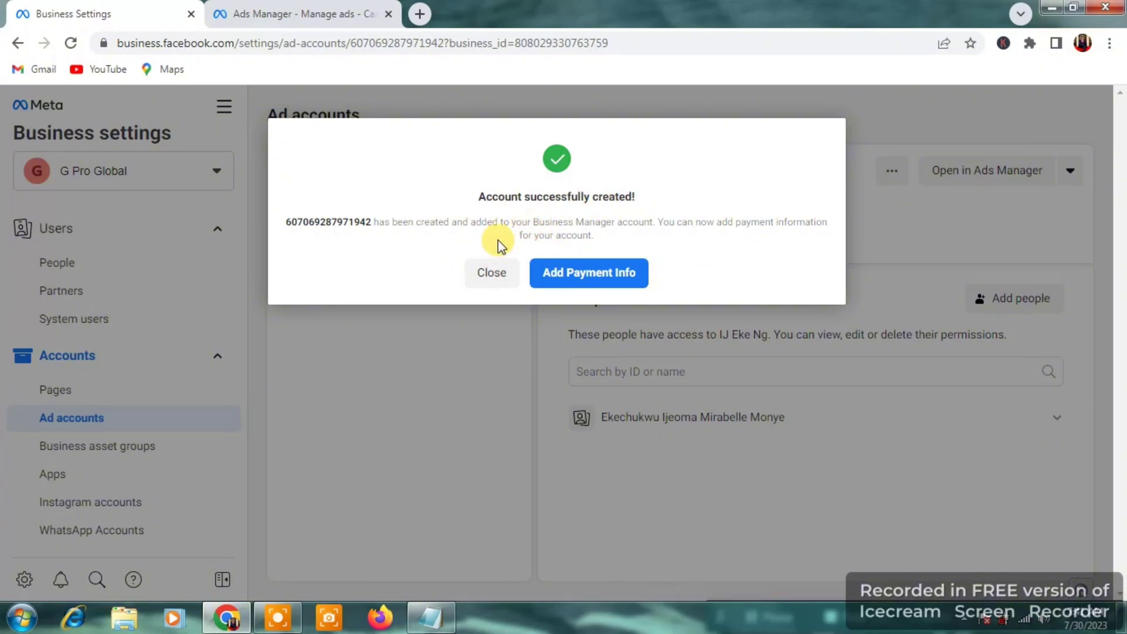
- Close the success message and exit without adding payment info
click(493, 277)
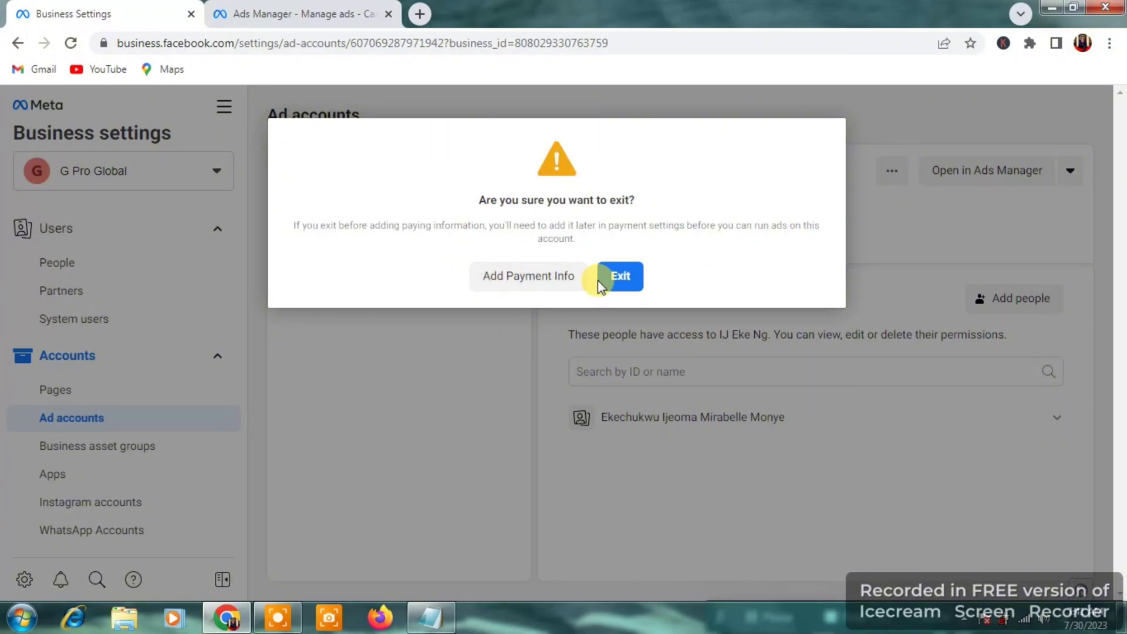
click(611, 277)
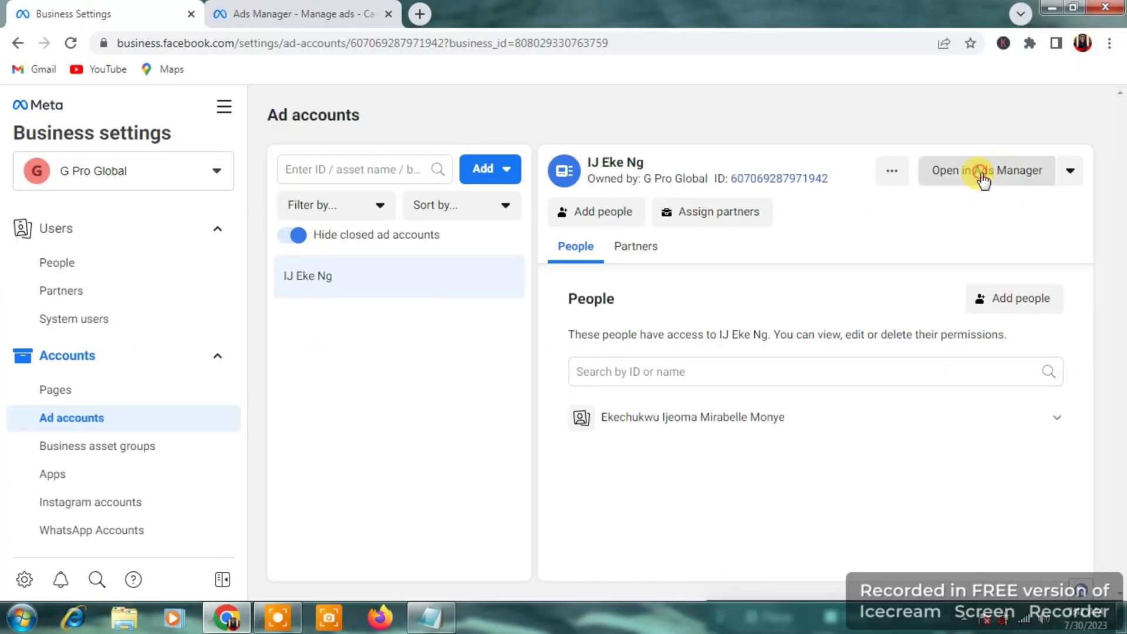
- Open IJ EKE Ng in Ads Manager and go to its Billing page
click(984, 176)
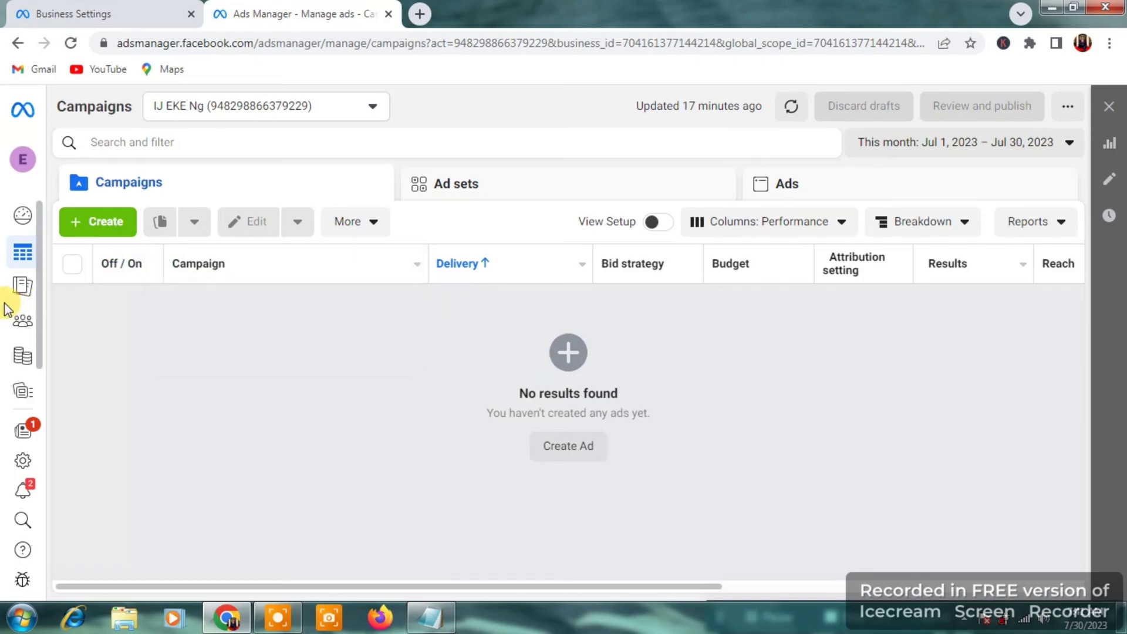
mouse_move(26, 358)
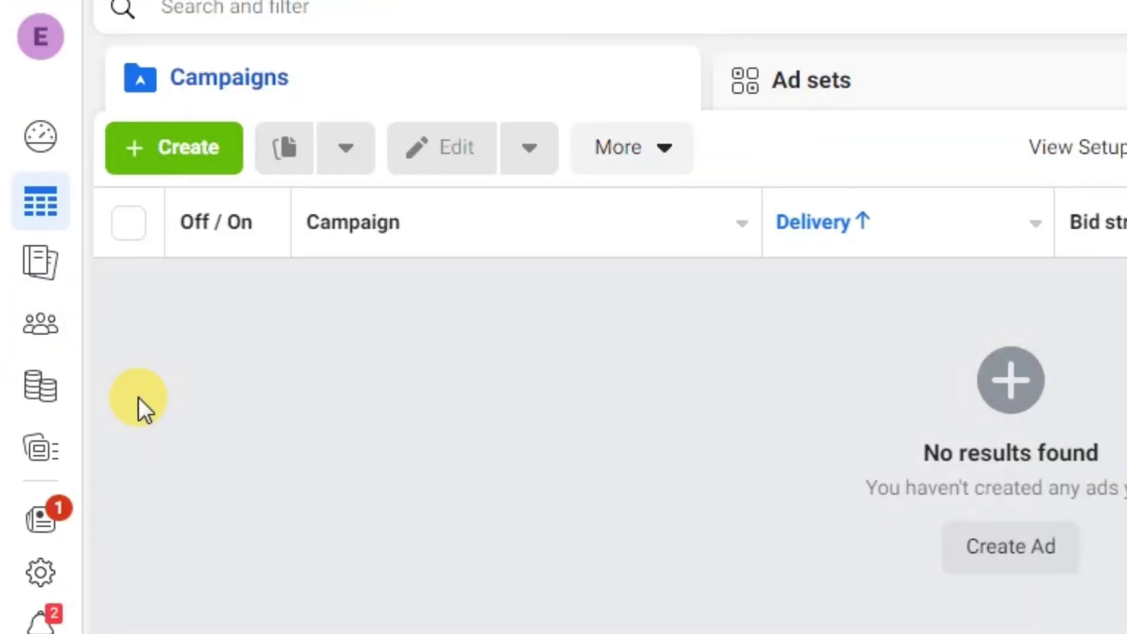
mouse_move(41, 393)
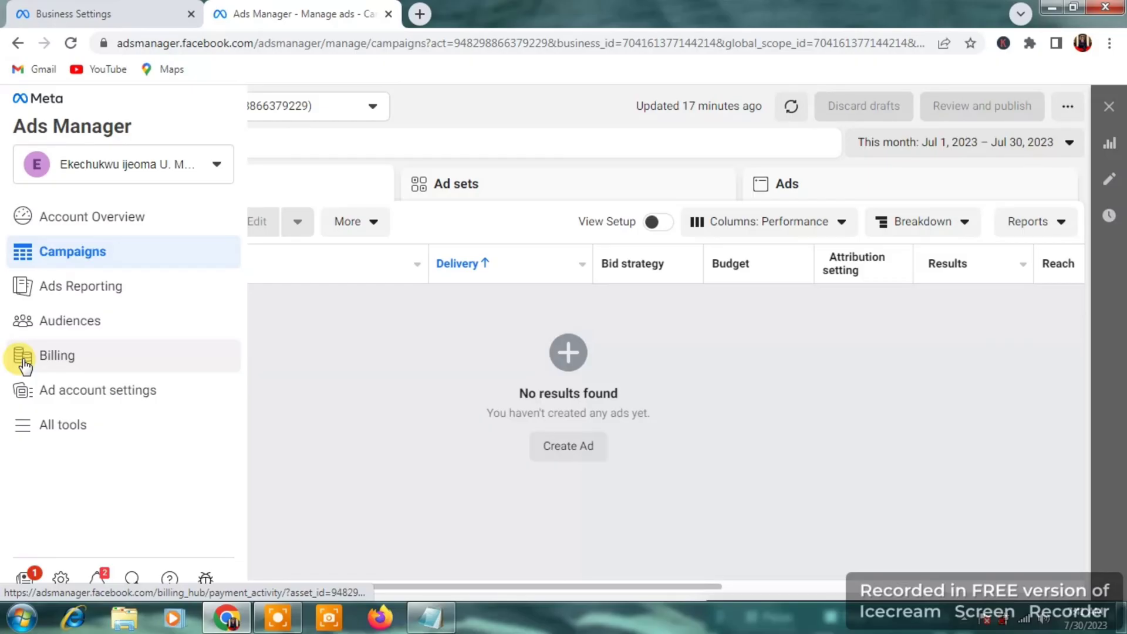
click(55, 362)
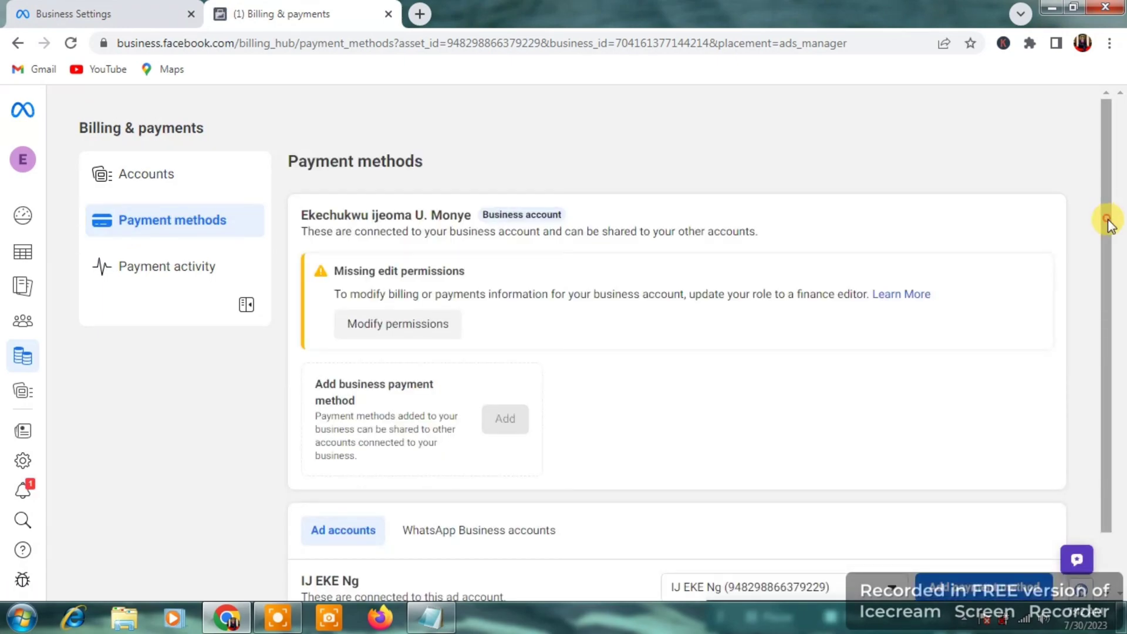
- Start adding a payment method for the IJ EKE Ng ad account
drag(1107, 221, 1107, 339)
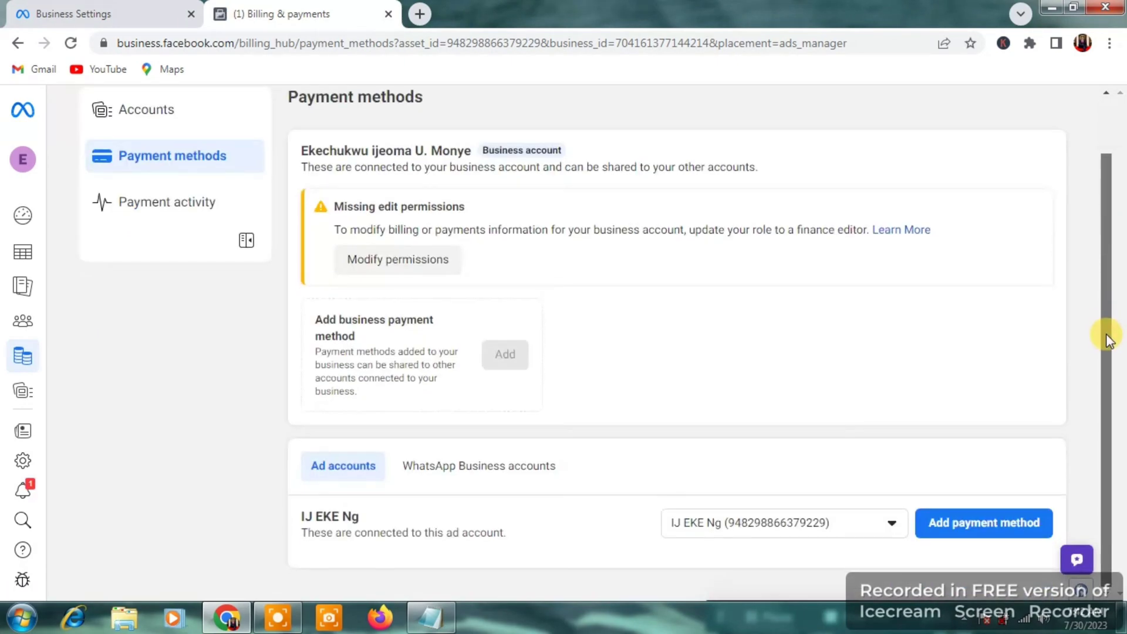
click(972, 528)
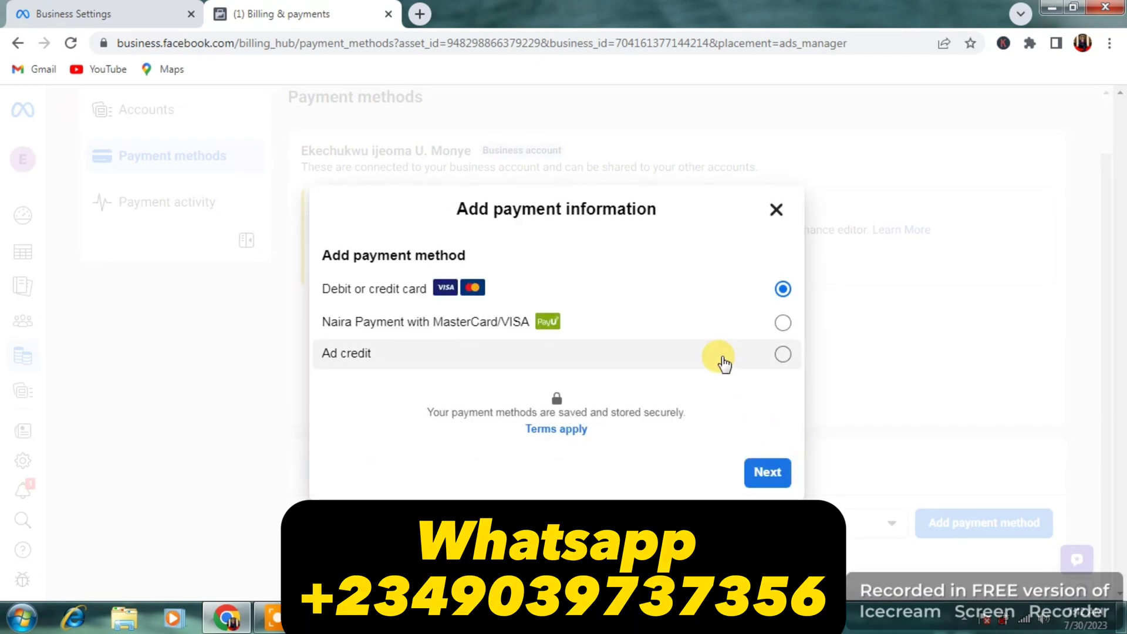
- Choose Naira Payment with MasterCard/VISA and continue
click(632, 324)
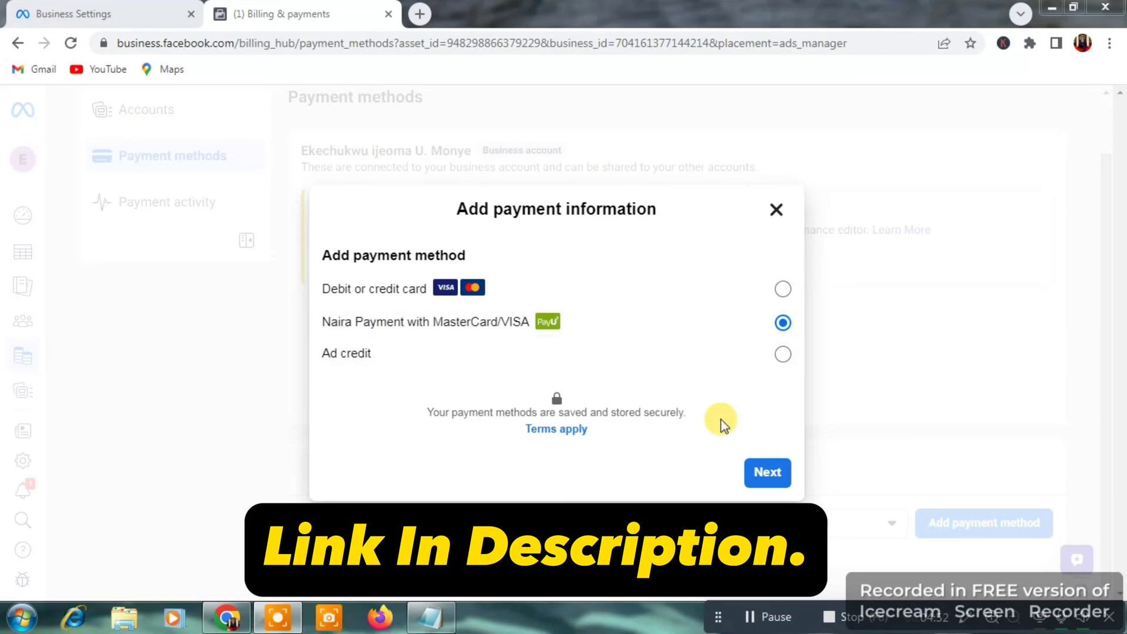
click(763, 479)
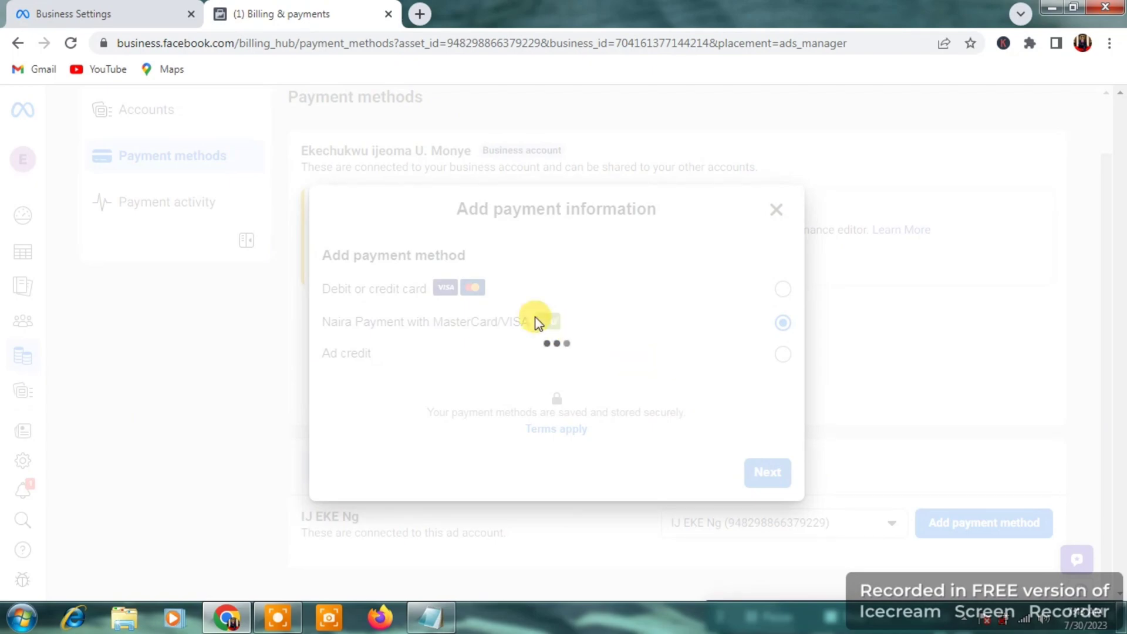